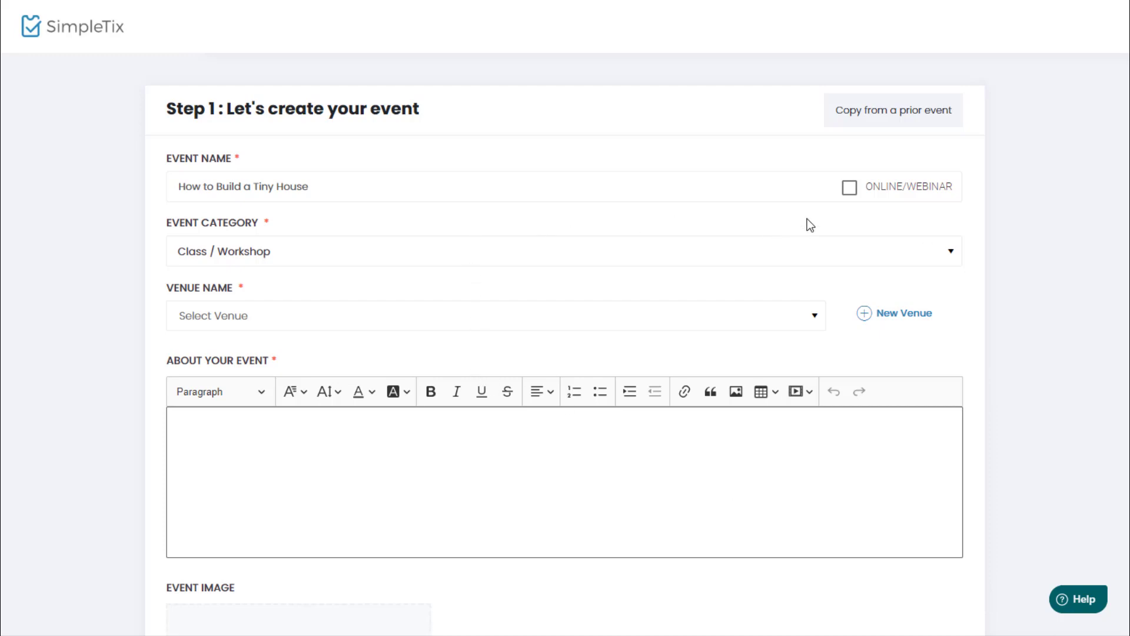
Mark the event as an online webinar and paste in its full description
click(849, 193)
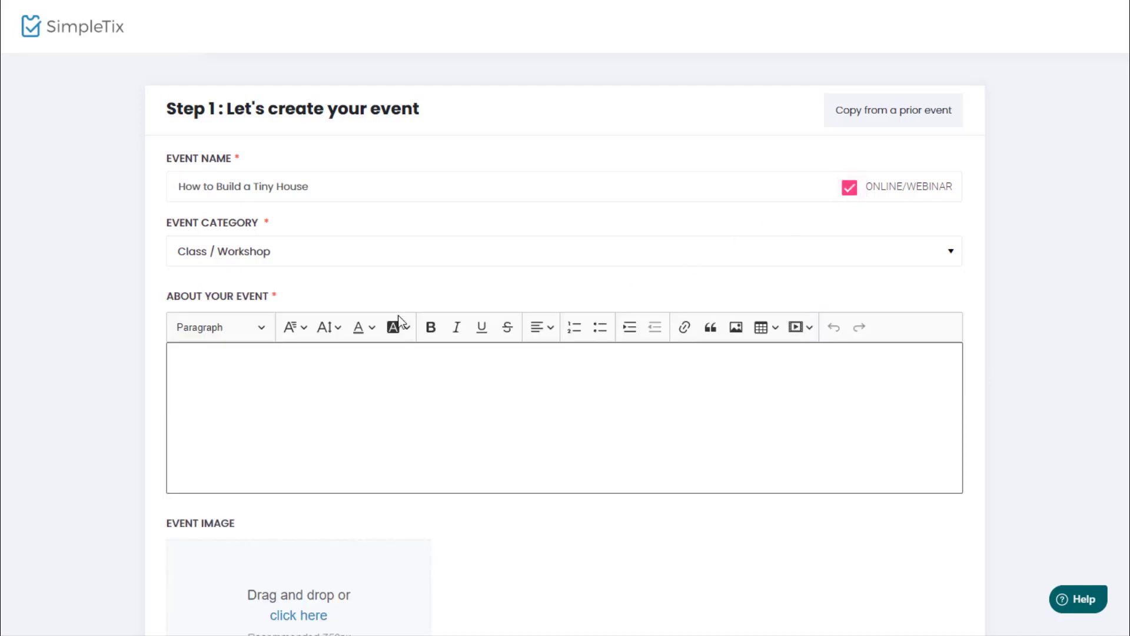
click(325, 416)
text(This is an online event. Webinar is 1.5 hours in length with an opportunity to ask questions, live!  Upon registration you will receive an email with the webinar call-in info. All who register for webinar, even if unable to attend live webinar, will receive a link to the webinar recording in the follow-up email, within 72 hours of webinar date.  LATCH Collective is a community of support for tiny house enthusiasts and DIY builders.)
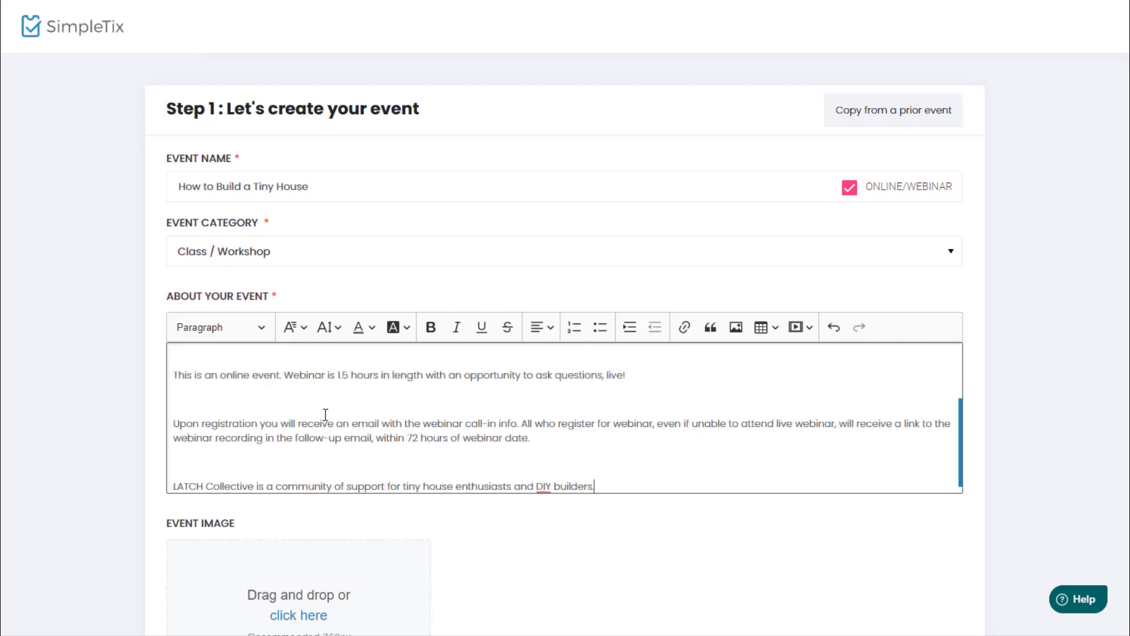
Add the tiny house kitchen photo as the event image and submit step one
drag(948, 589, 368, 606)
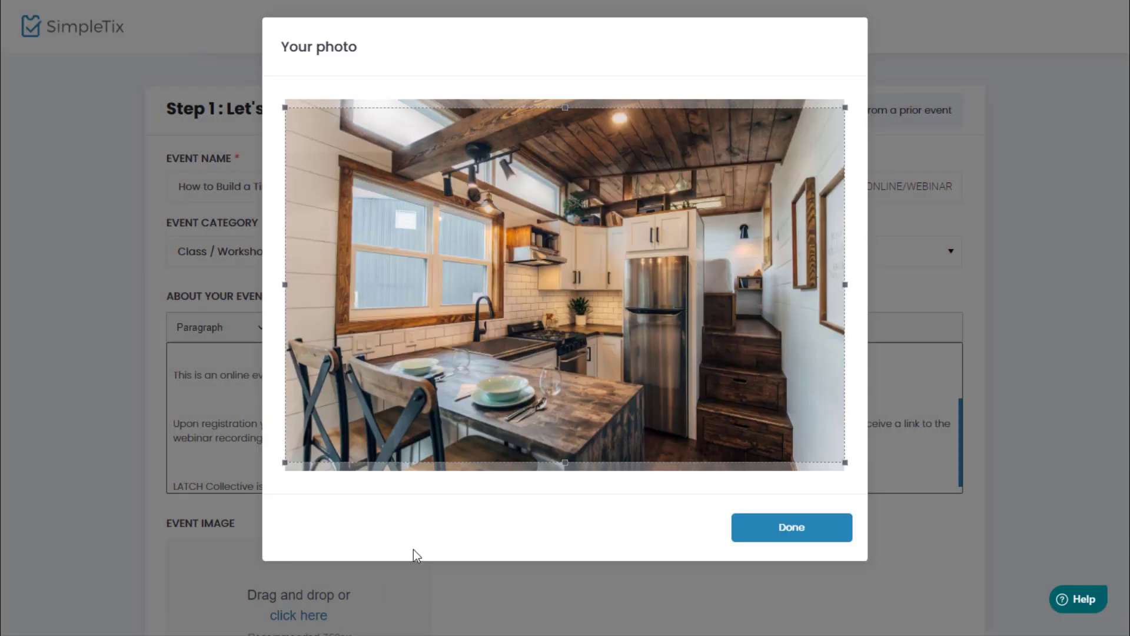
click(795, 536)
scroll(997, 481, down, 4)
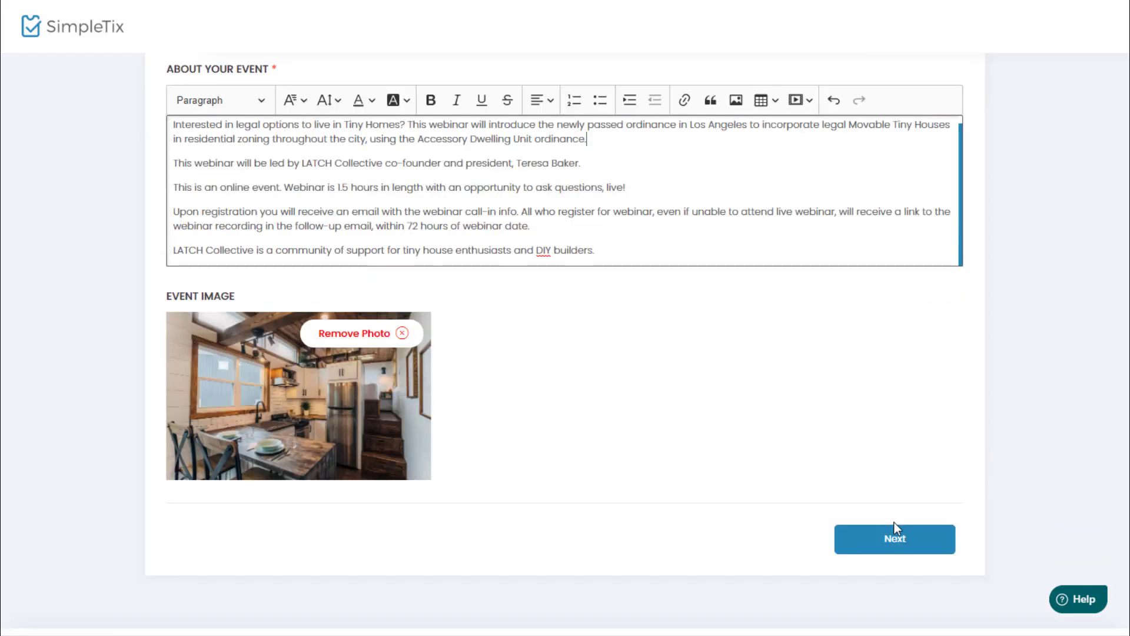
click(892, 547)
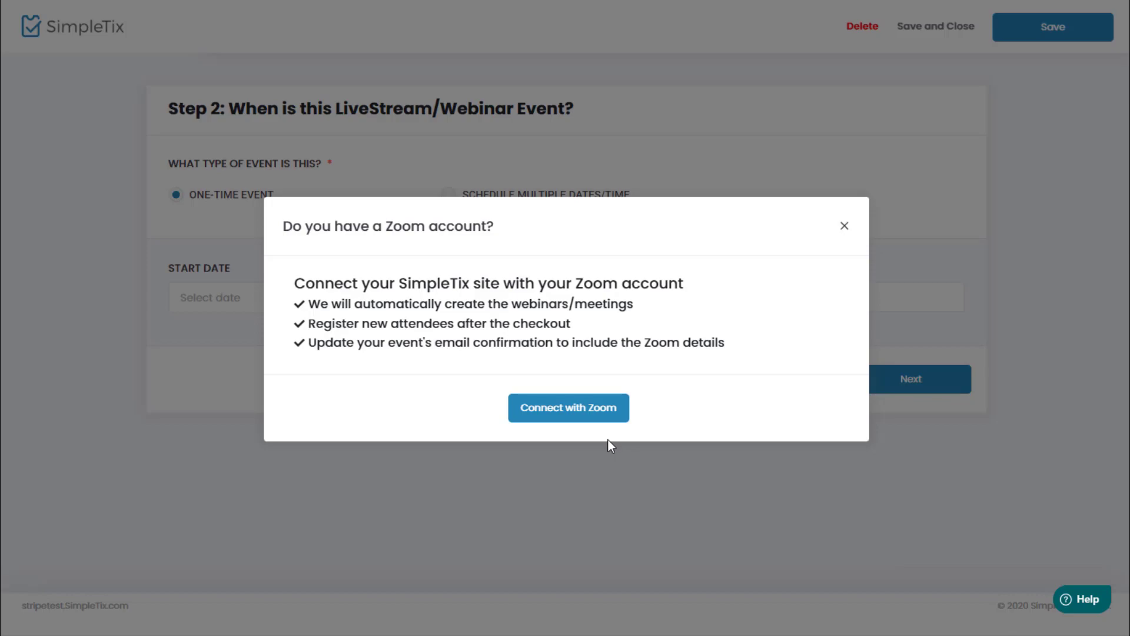
Connect SimpleTix with Zoom and authorize its access to the Zoom account
click(595, 411)
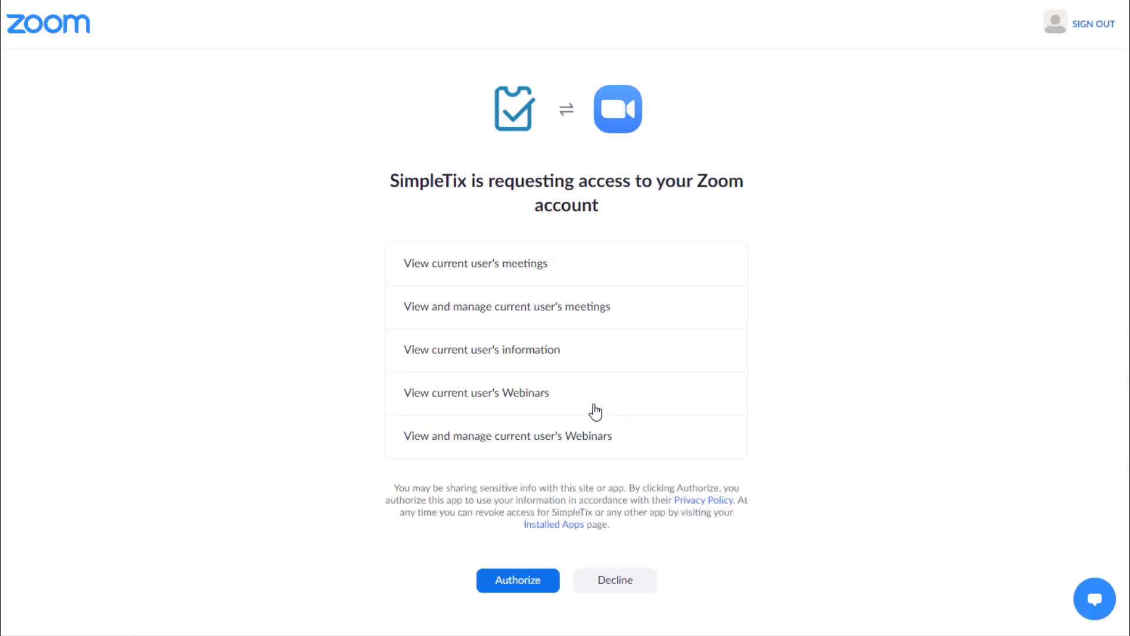
click(532, 589)
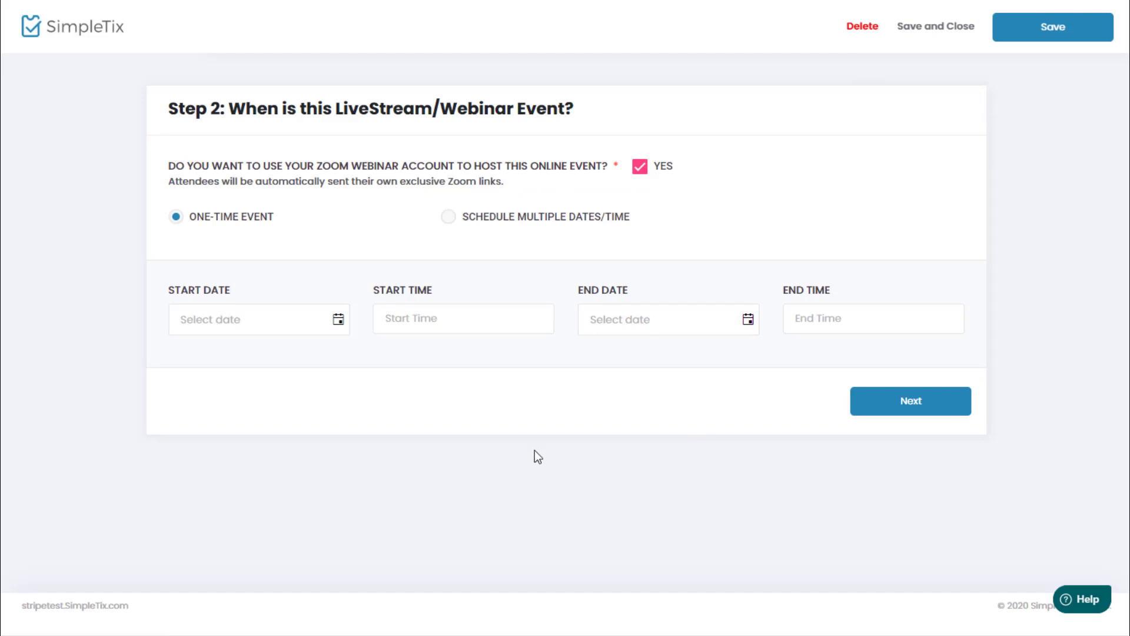
Switch to multiple dates on specific dates, with the first session starting 5/22/2020
click(453, 225)
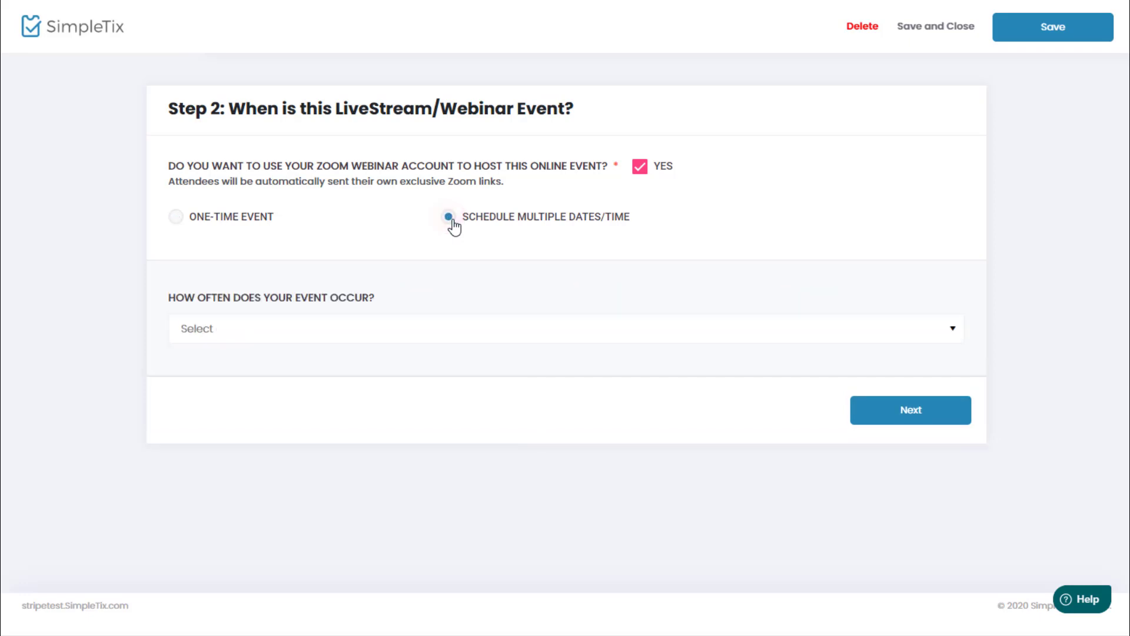
click(259, 333)
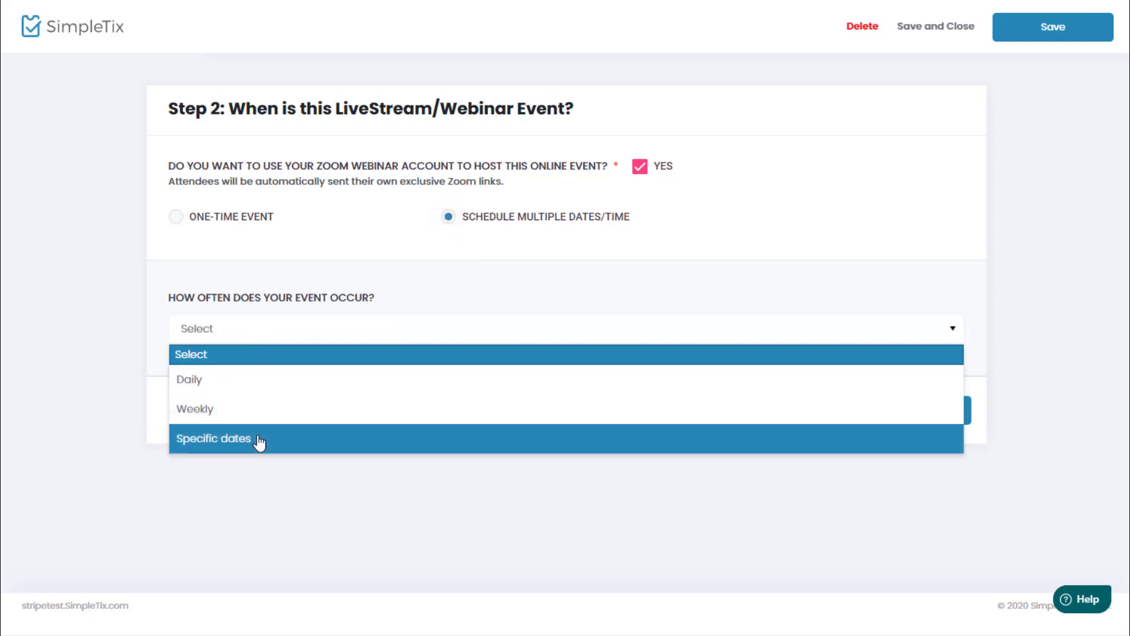
click(260, 443)
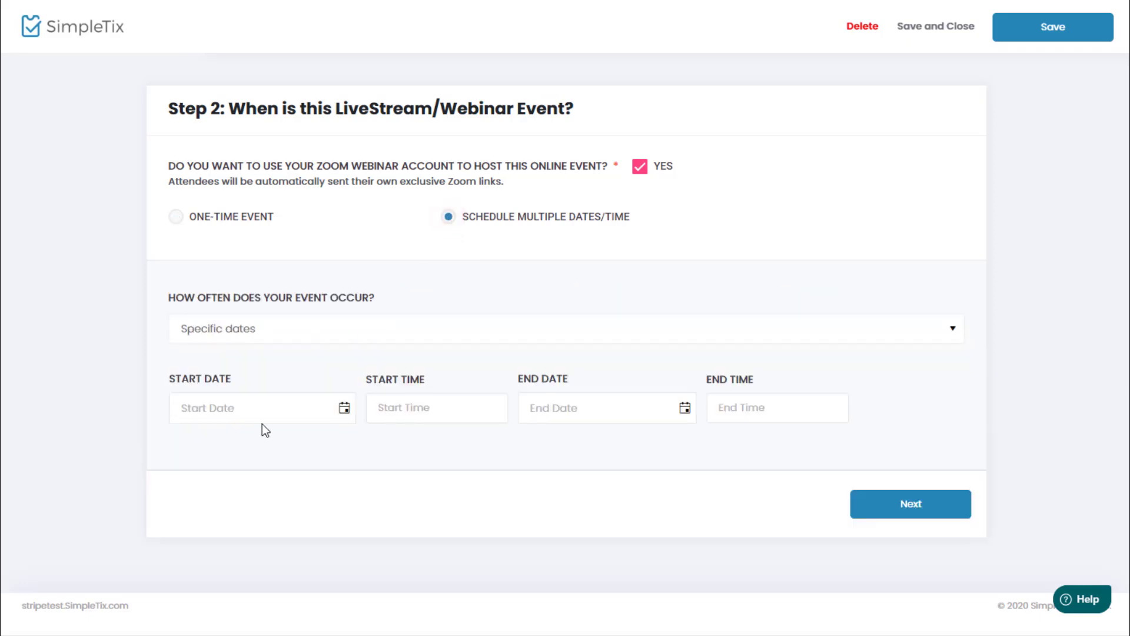
click(345, 408)
click(200, 291)
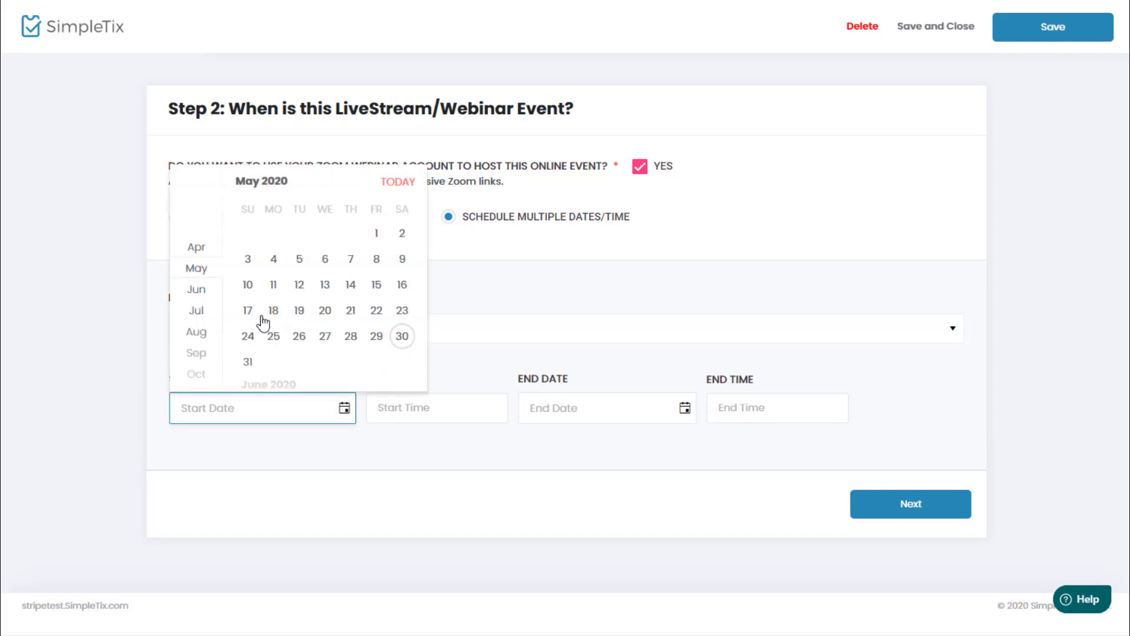
click(377, 316)
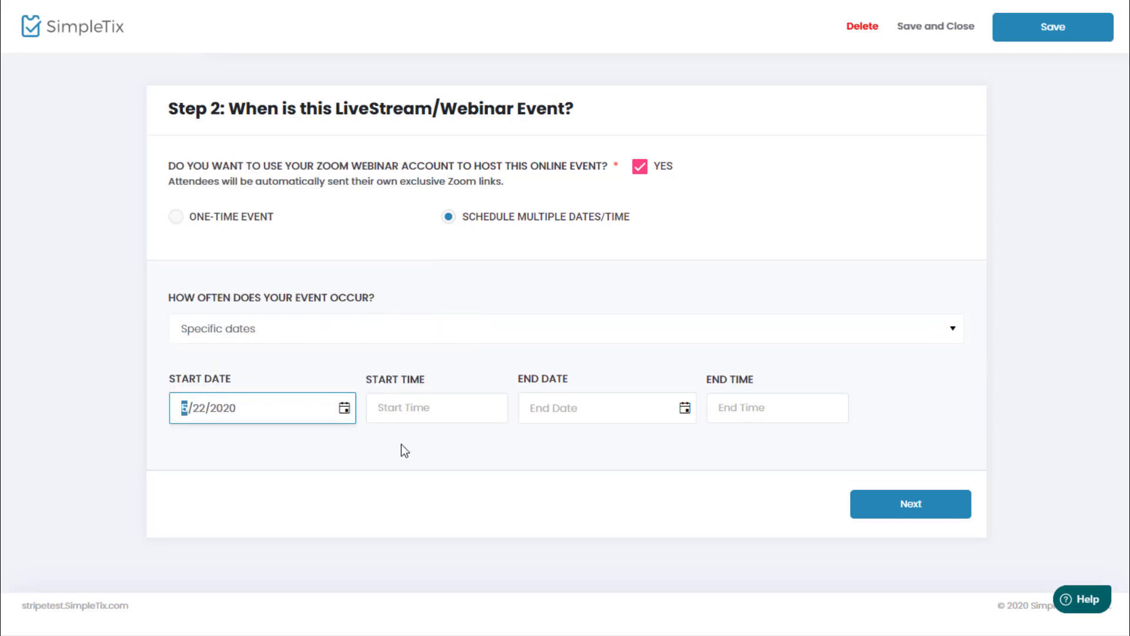
Set the 9:30 AM start time and add sessions on 5/23 and 5/24/2020
click(449, 408)
scroll(434, 497, down, 5)
click(434, 497)
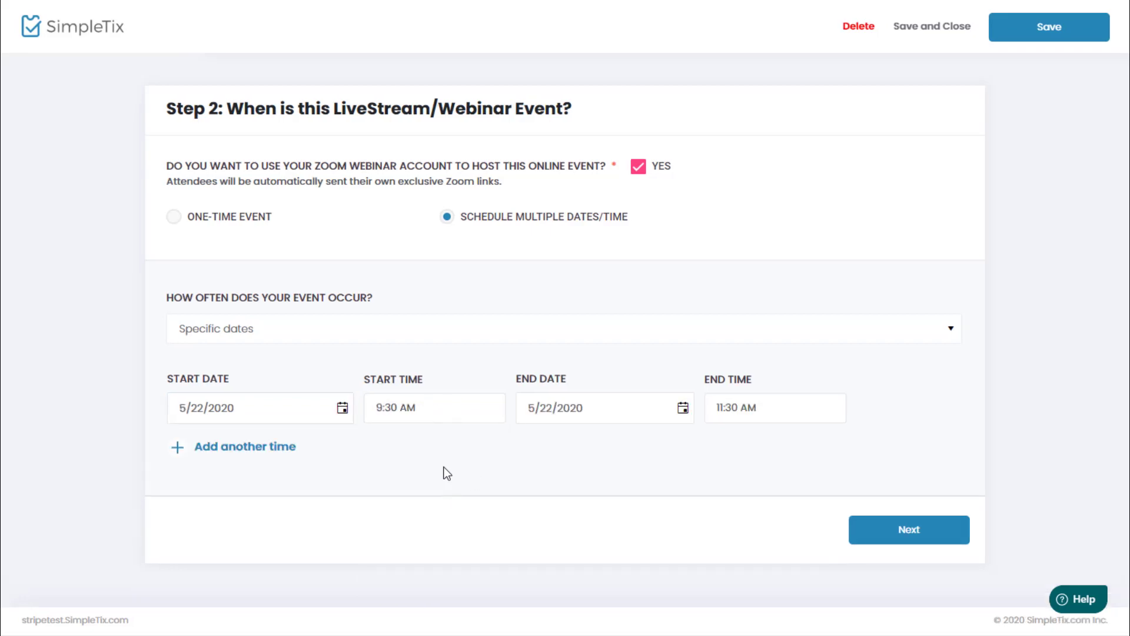
click(238, 449)
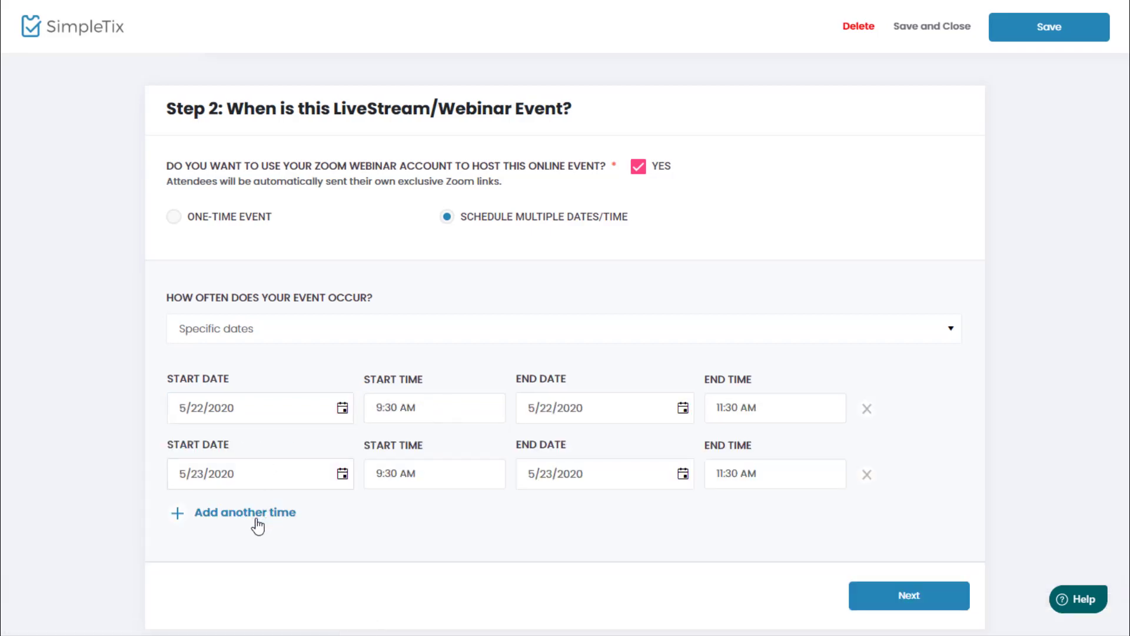
click(248, 514)
scroll(333, 457, down, 3)
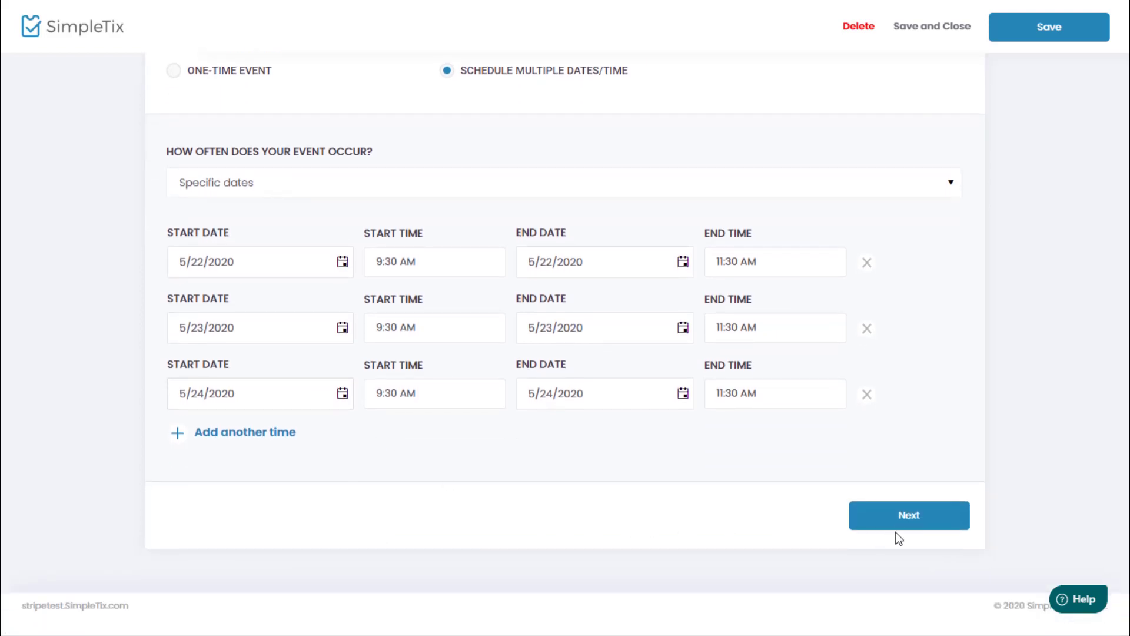
Submit the schedule and create a 'General Admission' ticket with quantity 100 at $10.00
click(905, 517)
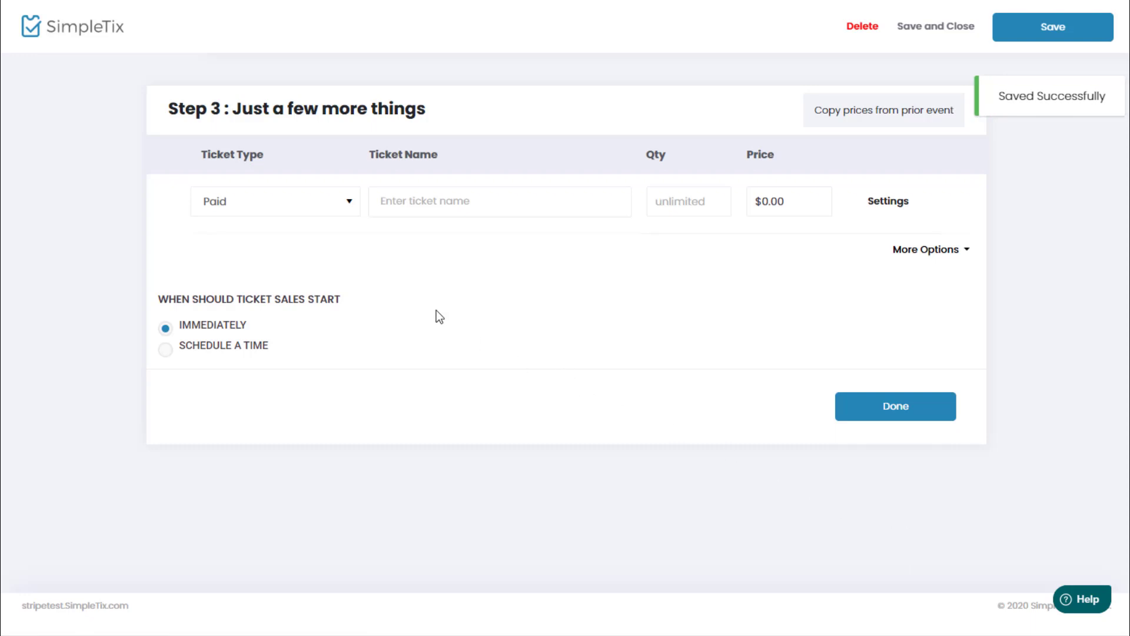
click(421, 205)
text(General Admissio)
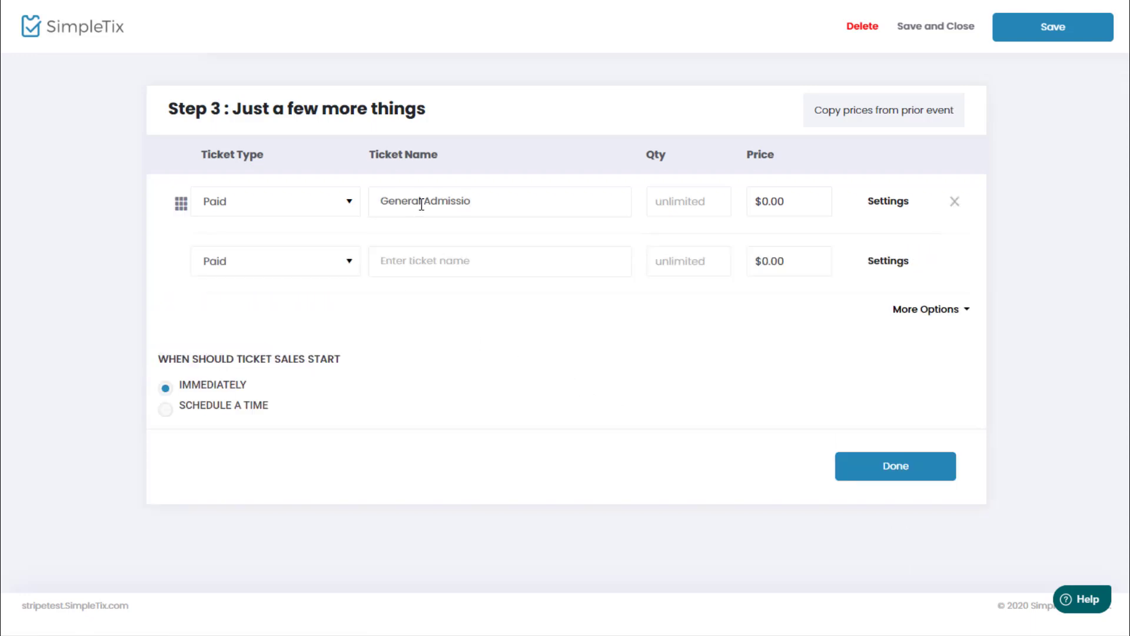
text(n)
key(Tab)
text(100)
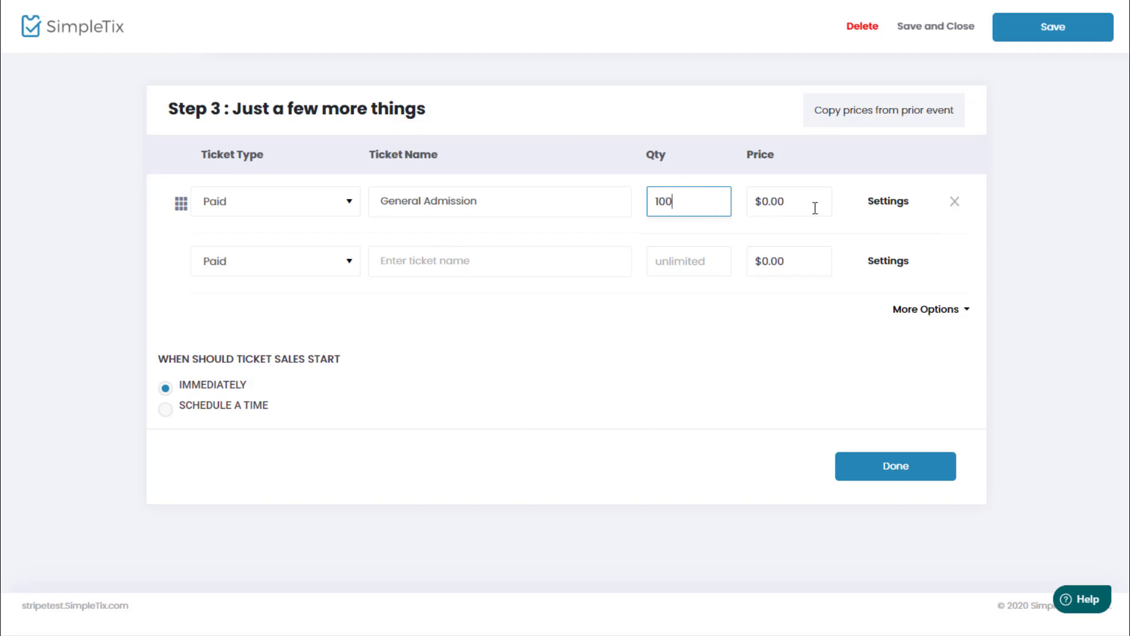
click(815, 207)
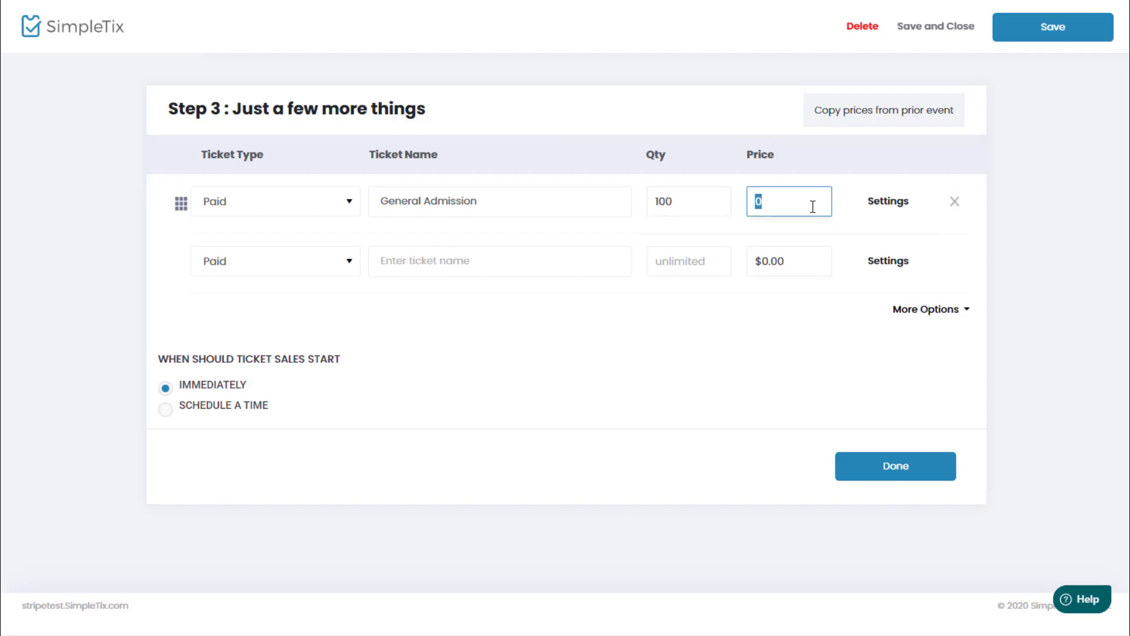
text(10)
click(719, 357)
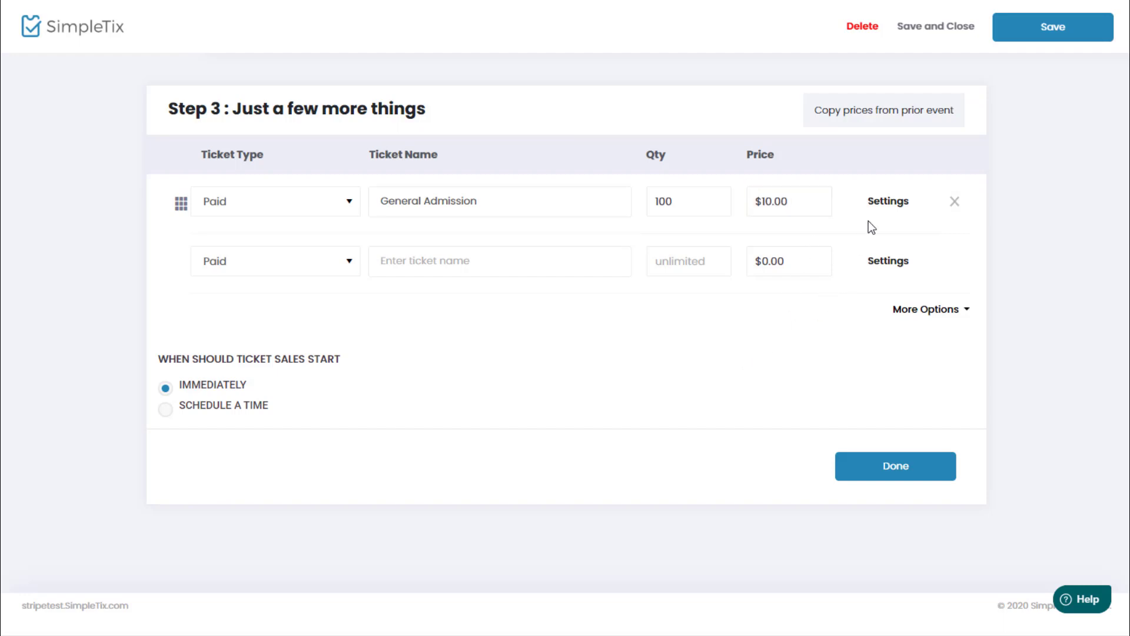
In General Admission settings, pass fees to buyers and cap orders at 1 ticket
click(886, 202)
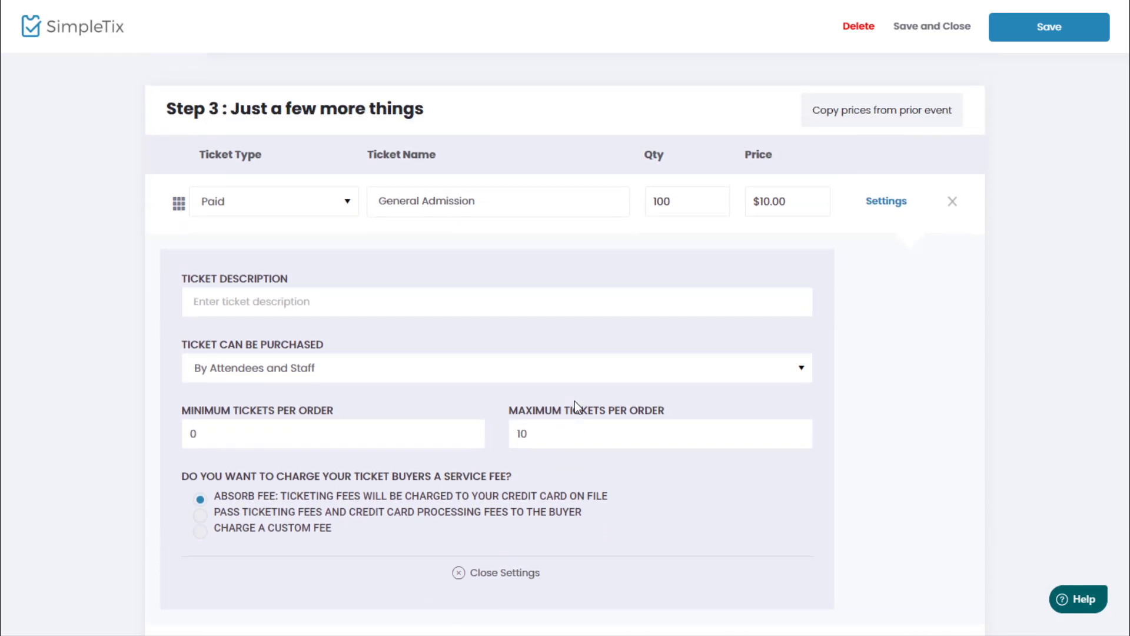
click(201, 516)
double_click(566, 434)
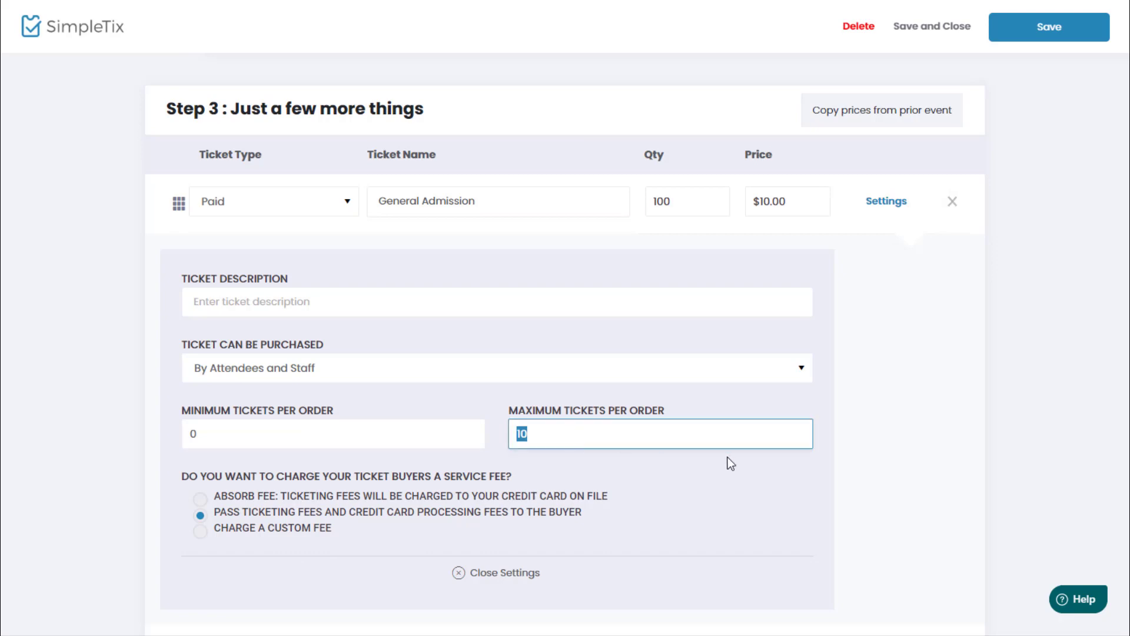
text(1)
click(941, 459)
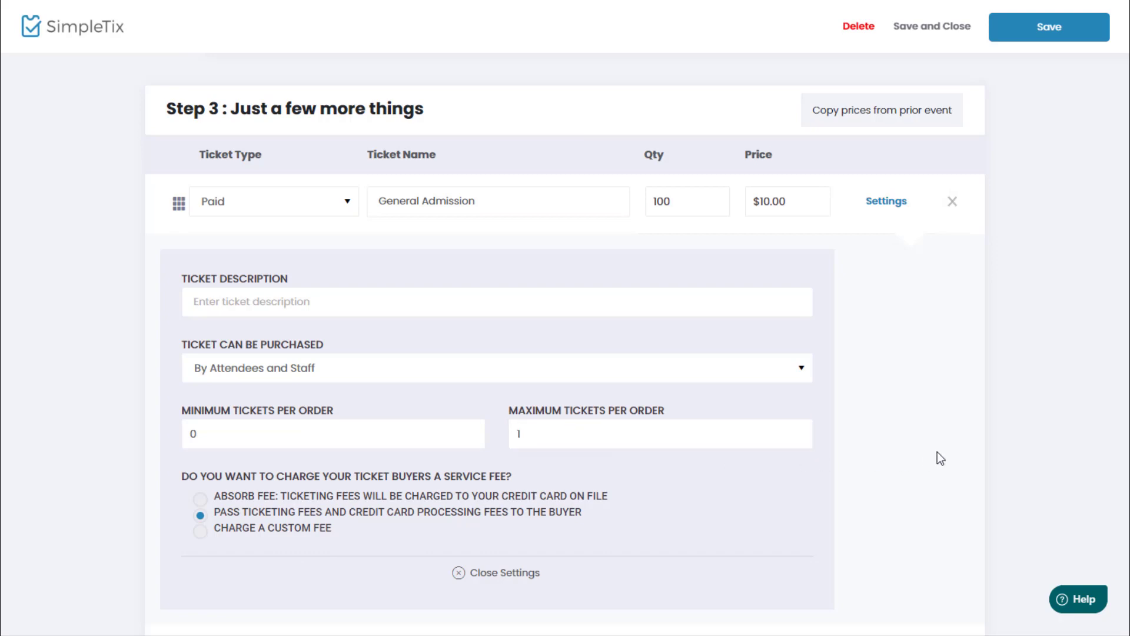
scroll(940, 458, down, 5)
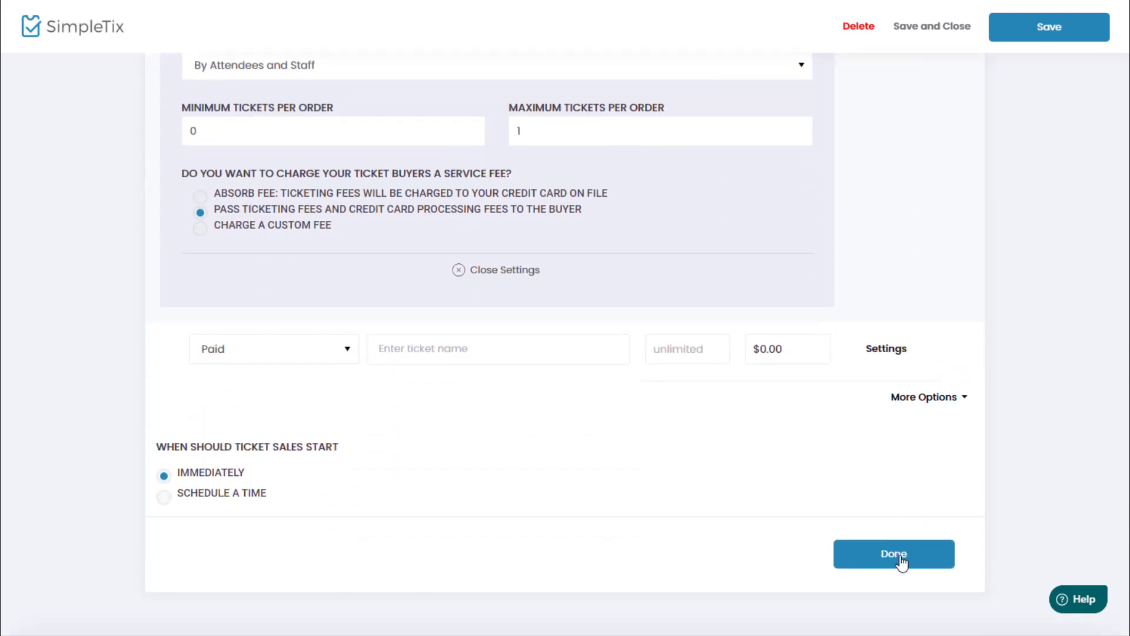
Finish creating the event and review its public event page
click(900, 561)
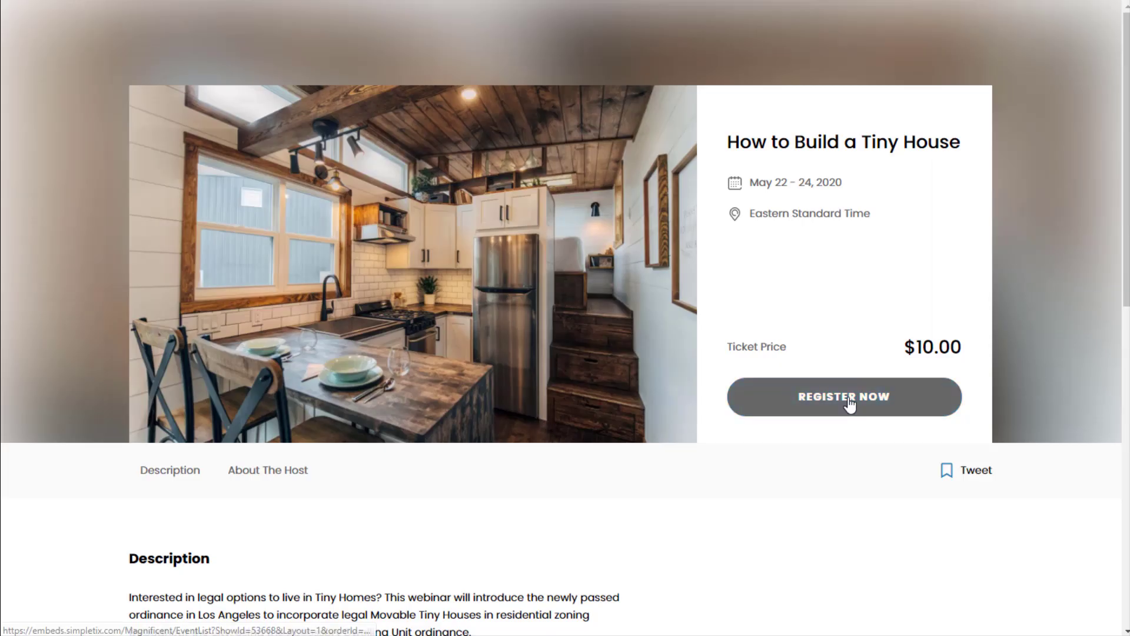
scroll(850, 404, down, 5)
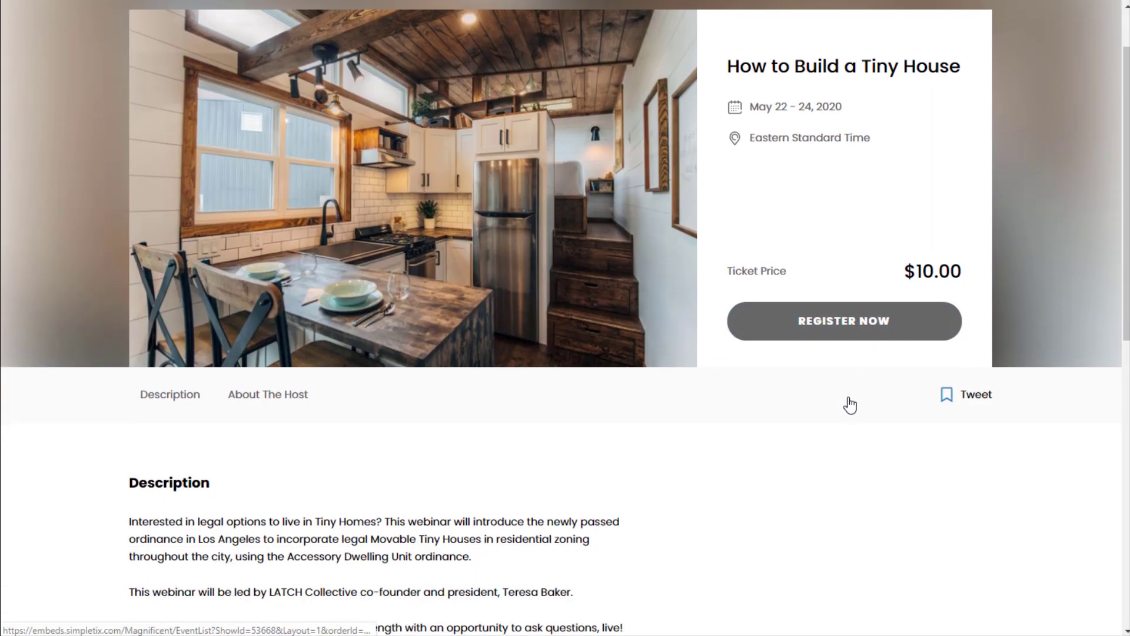
scroll(850, 405, up, 4)
scroll(850, 405, up, 2)
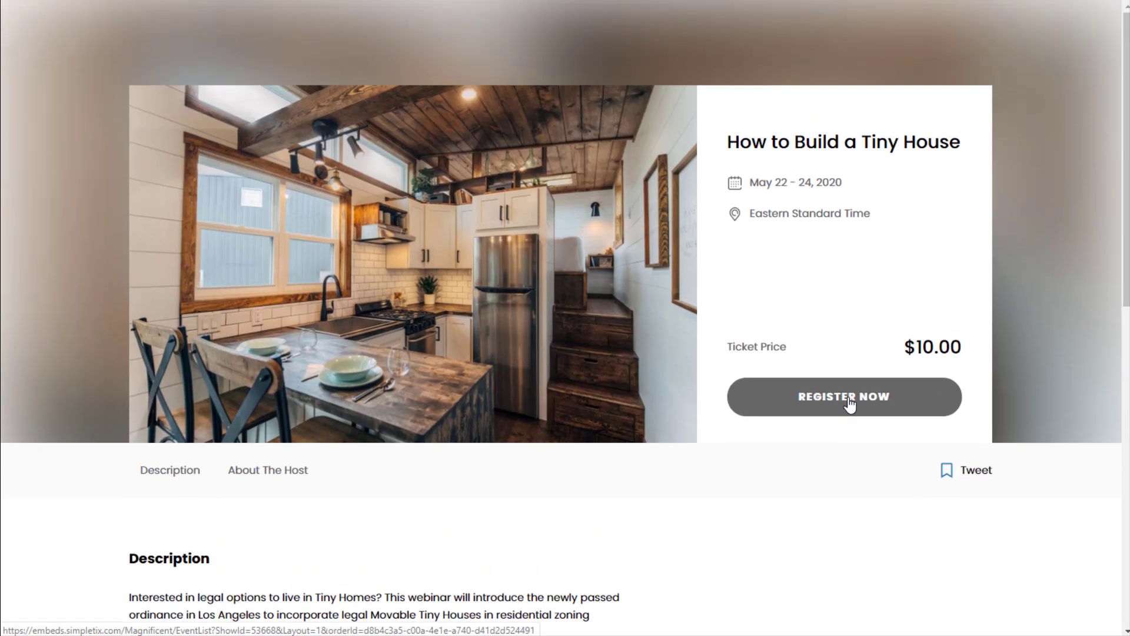
Start registration on the event page and choose the Fri, May 22 session
click(850, 404)
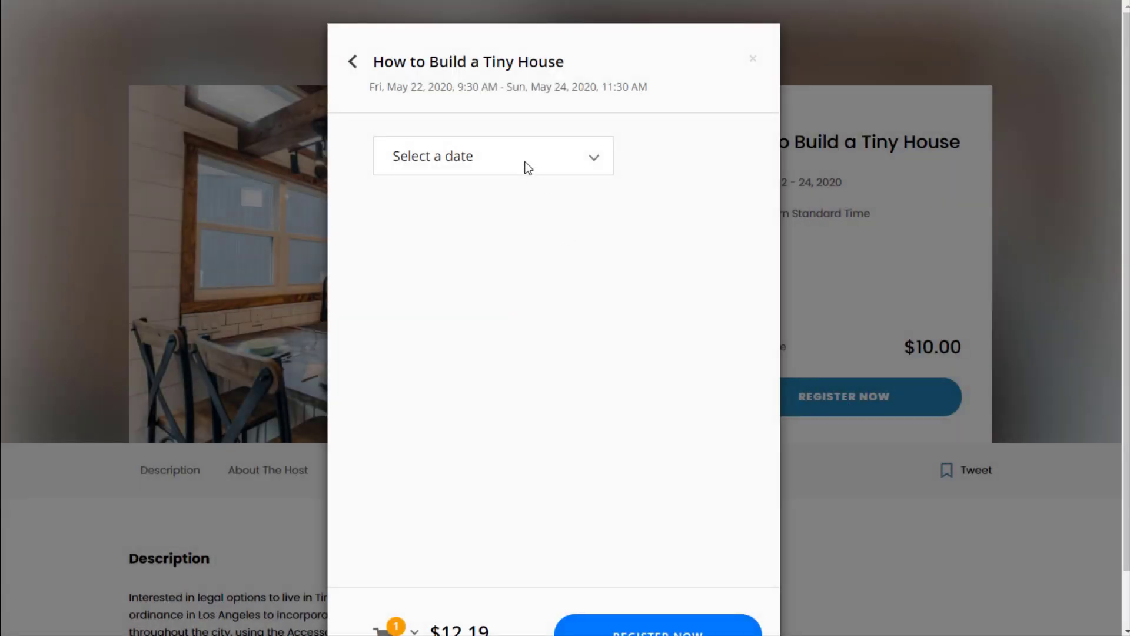
click(524, 166)
click(525, 202)
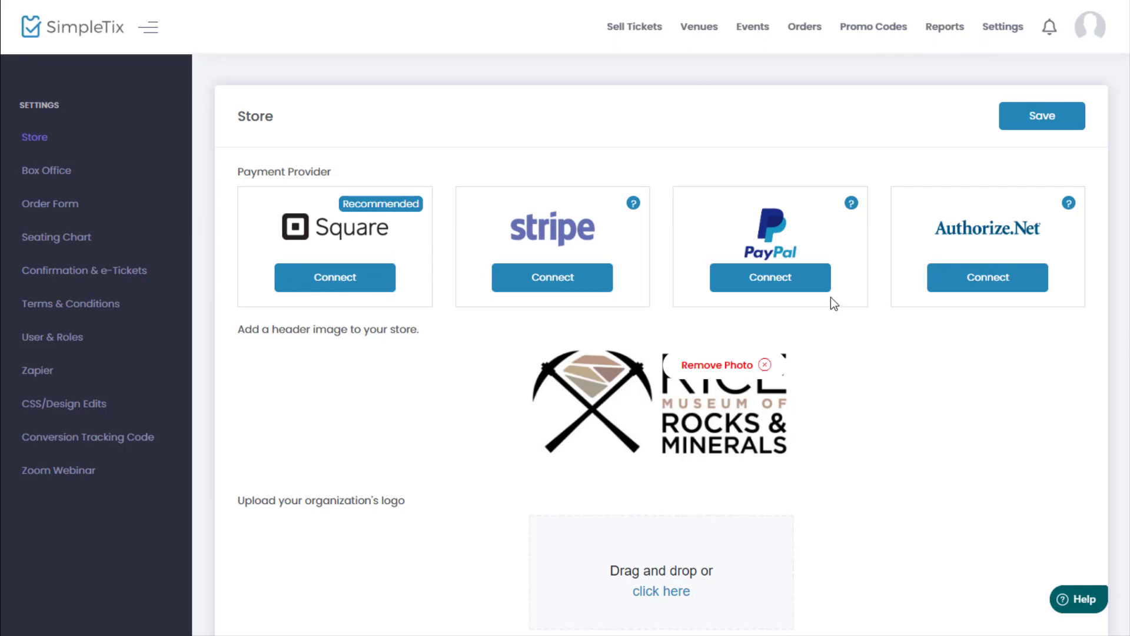
Connect Square as the store's payment provider and allow SimpleTix's requested permissions
click(333, 278)
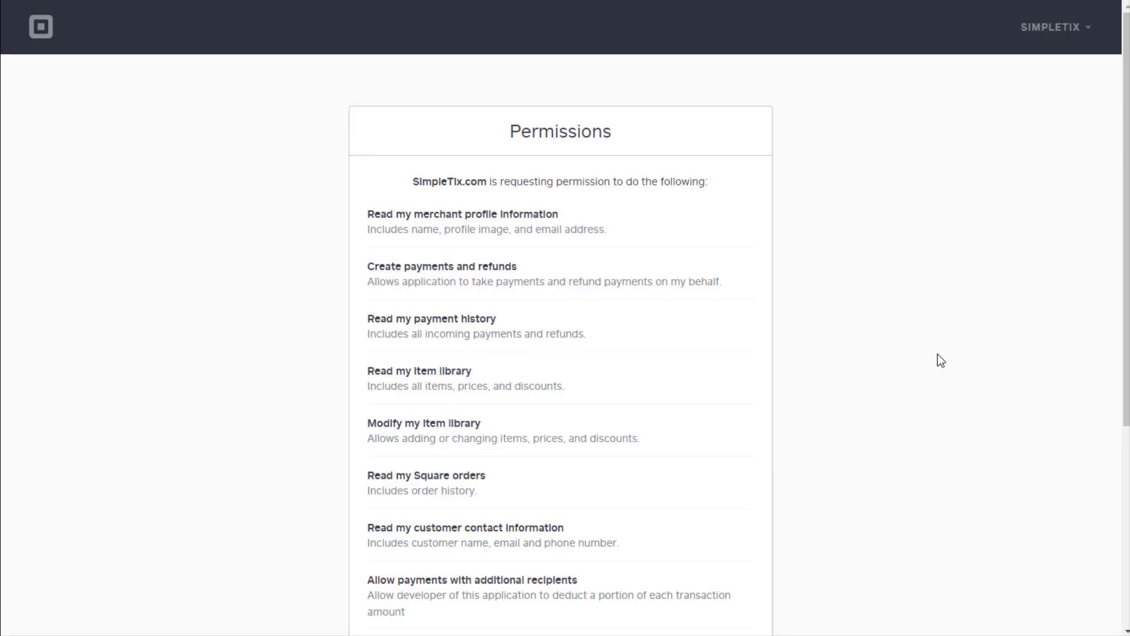
scroll(940, 361, down, 5)
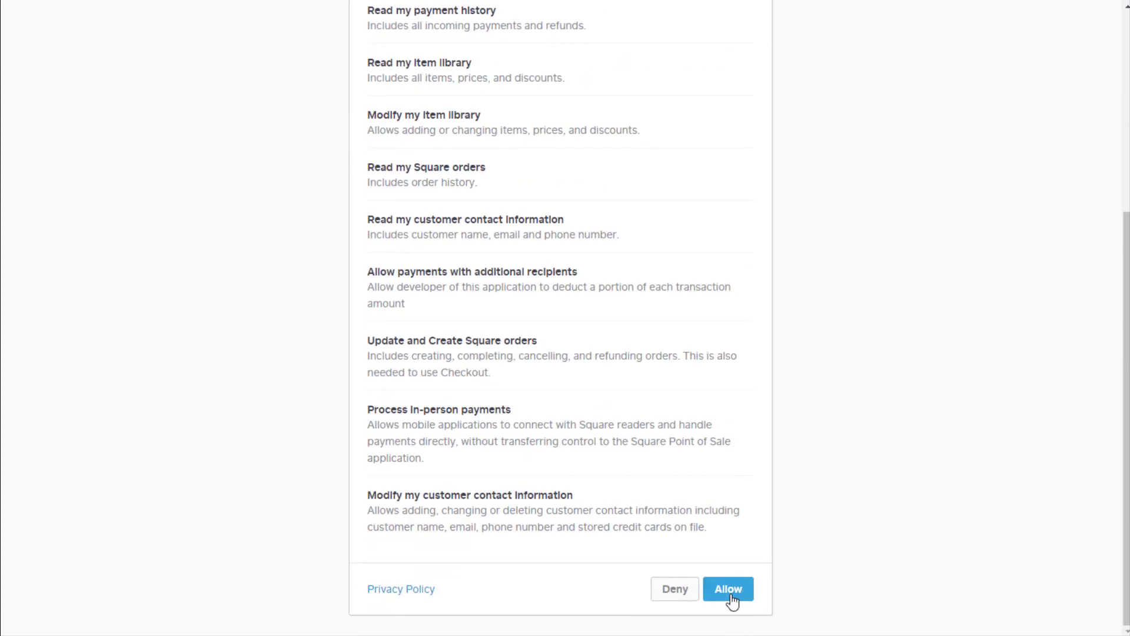
click(728, 591)
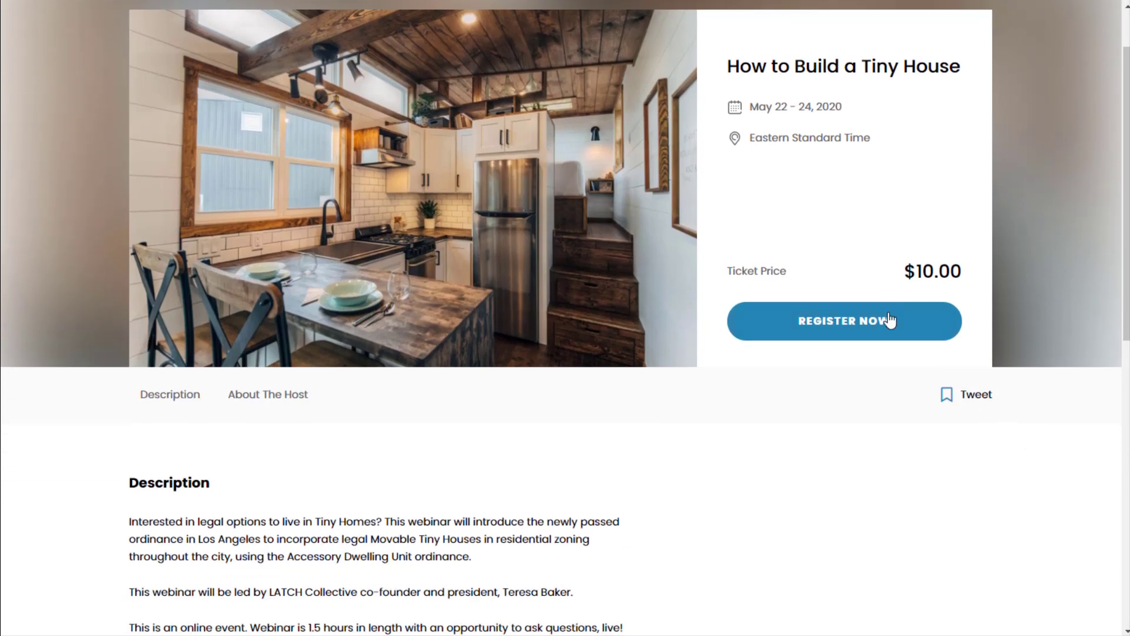
Begin registration for the Fri, May 22 9:30 AM session
click(889, 321)
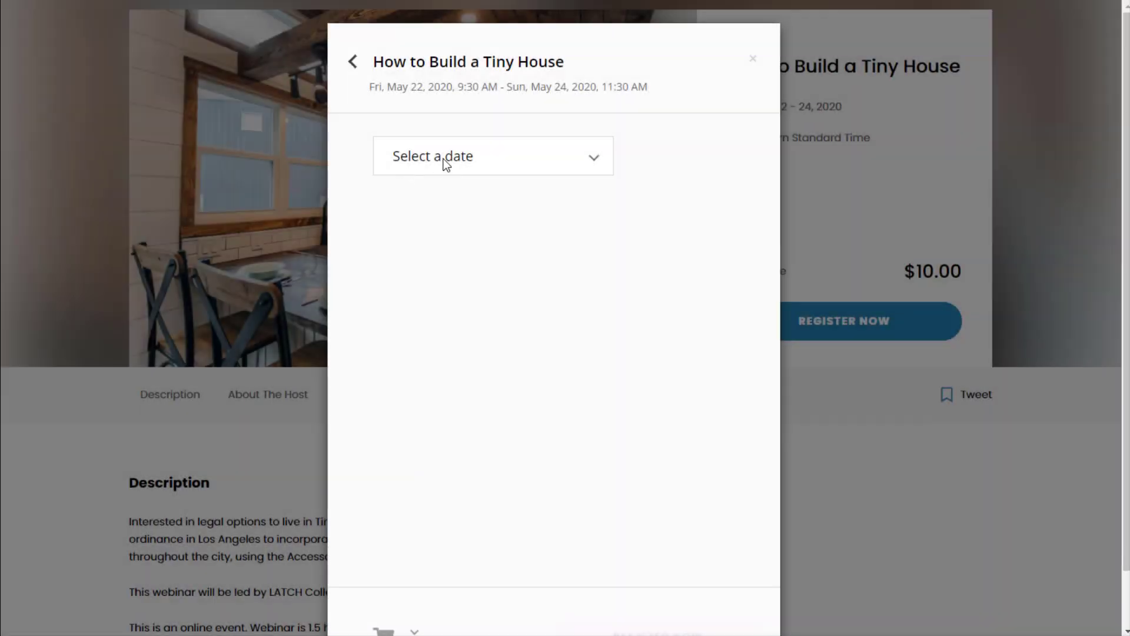
click(445, 161)
click(449, 205)
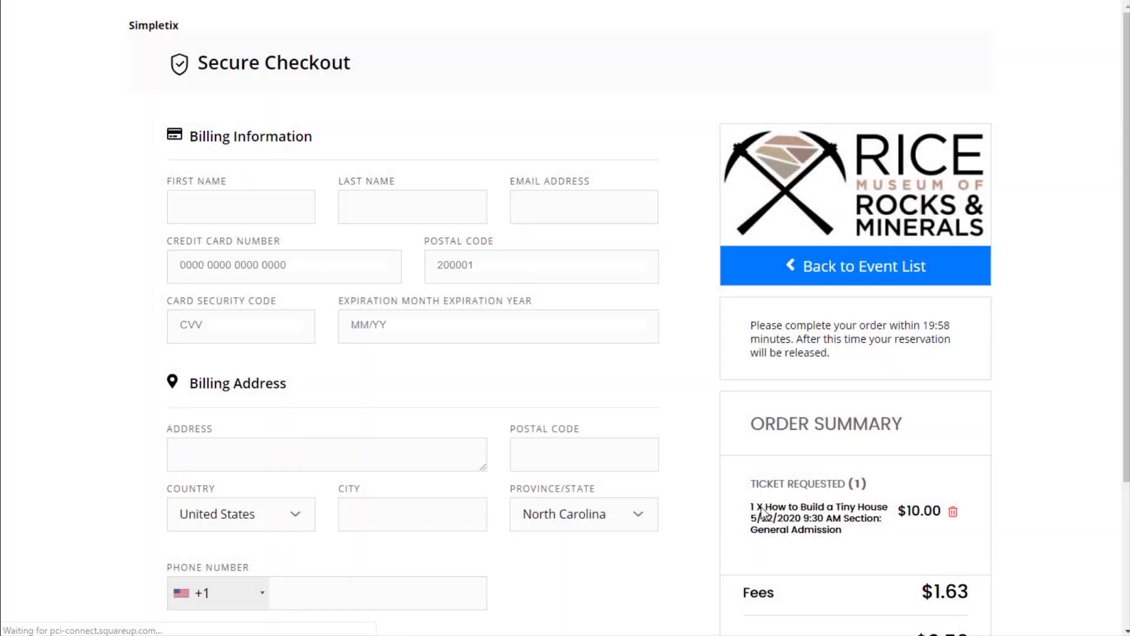
Autofill the buyer's billing details and complete the $12.19 test order
click(171, 200)
click(235, 236)
scroll(53, 316, down, 1)
scroll(55, 315, down, 1)
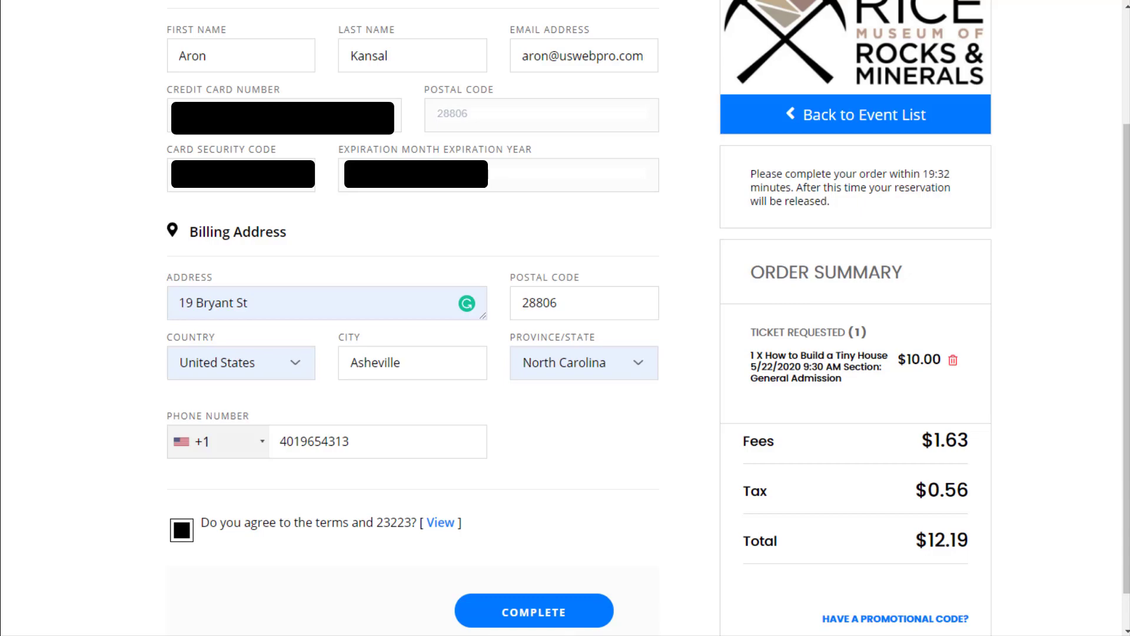
click(569, 615)
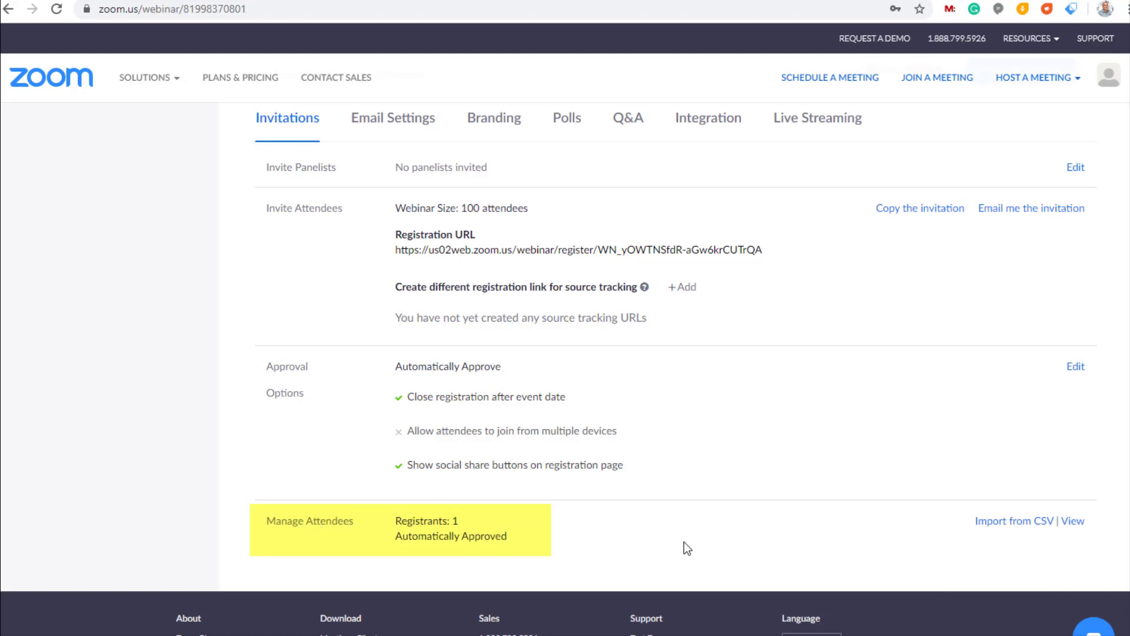
View the Tiny House webinar's registrants to confirm one approved registrant
click(1079, 522)
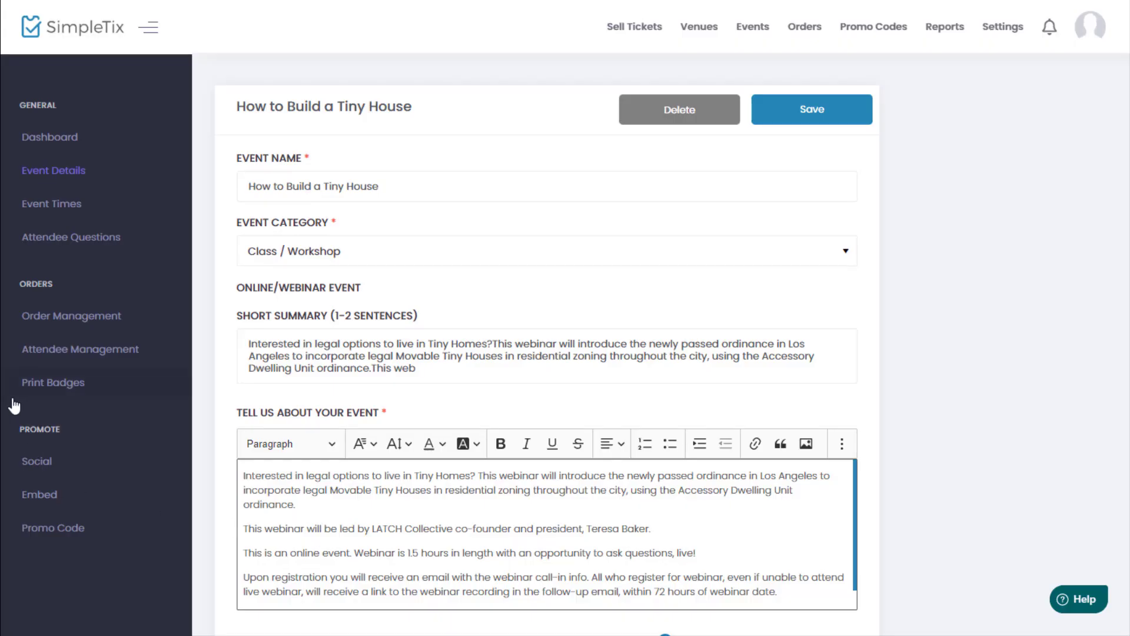
Open the test order from Order Management, review its $12.19 details, and close it
click(55, 317)
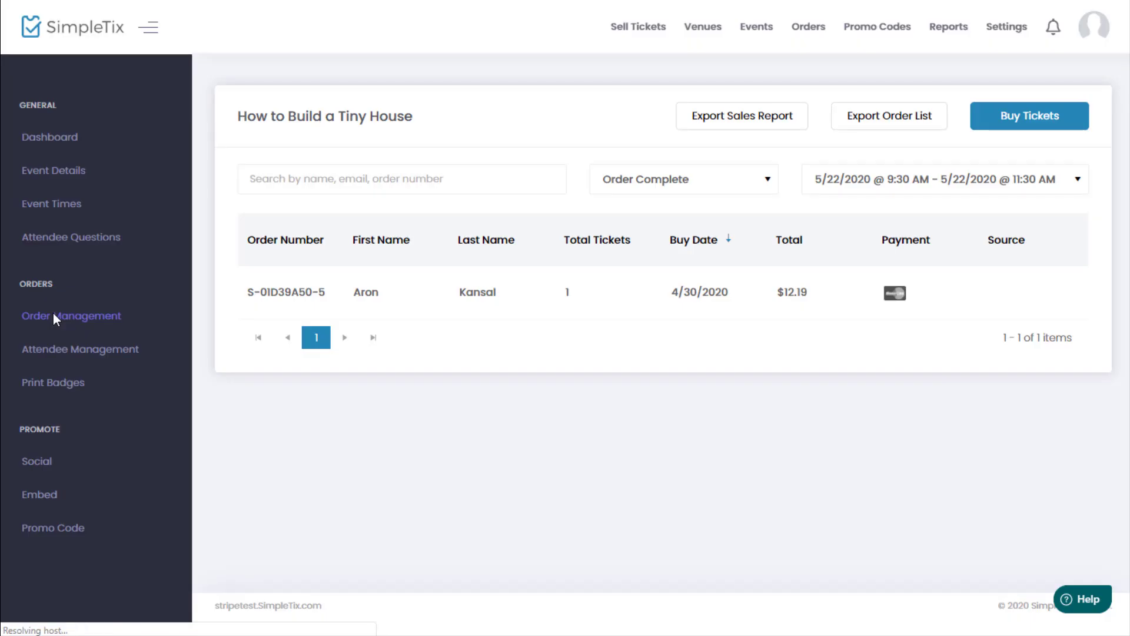
click(302, 294)
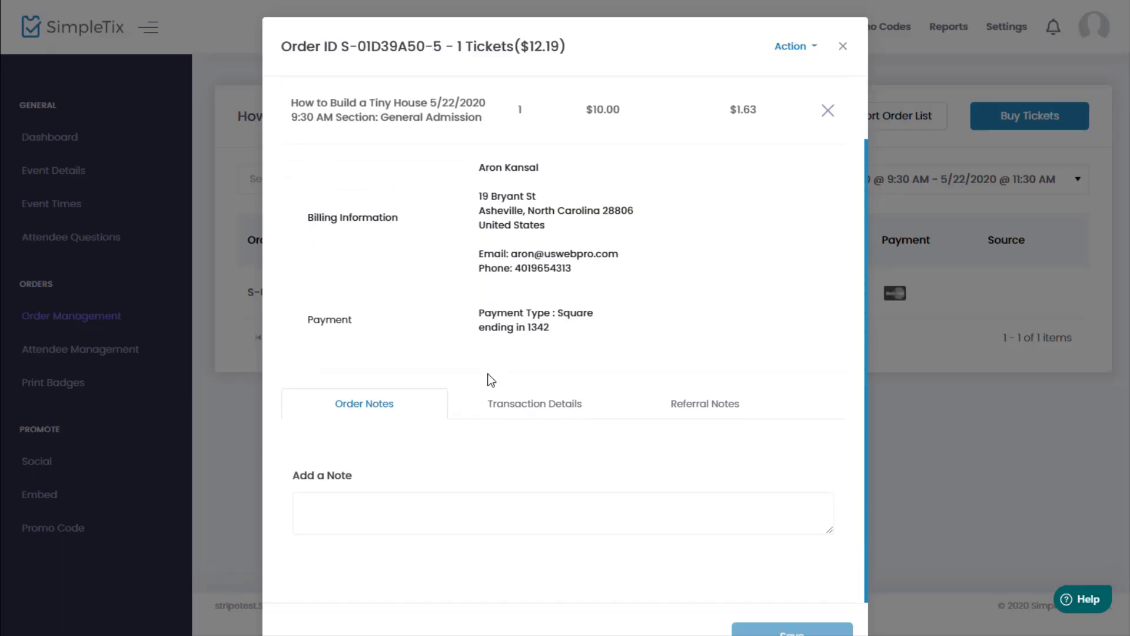
scroll(488, 377, up, 2)
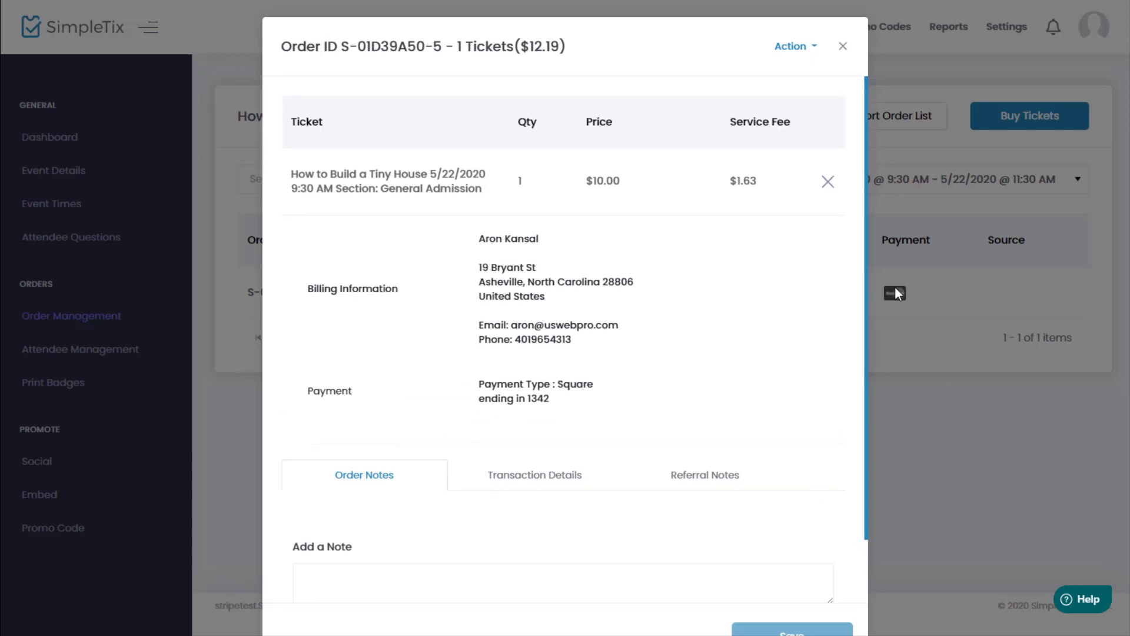
click(842, 46)
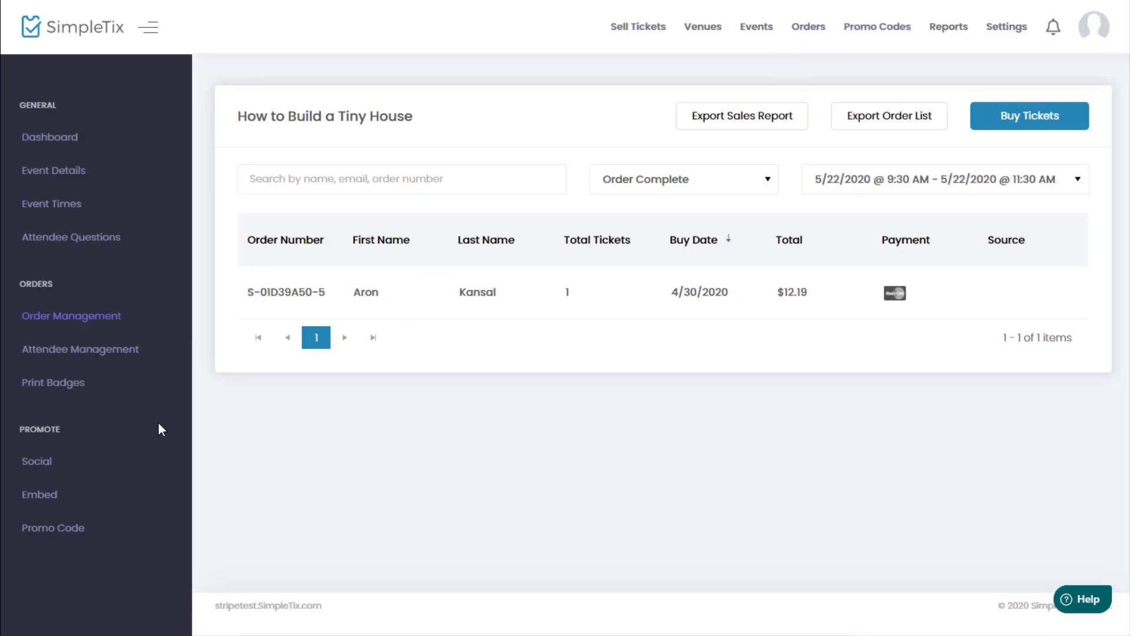
From Attendee Management, start an email to attendees with the 'eTickets for How to Build a Tiny House' subject
click(87, 353)
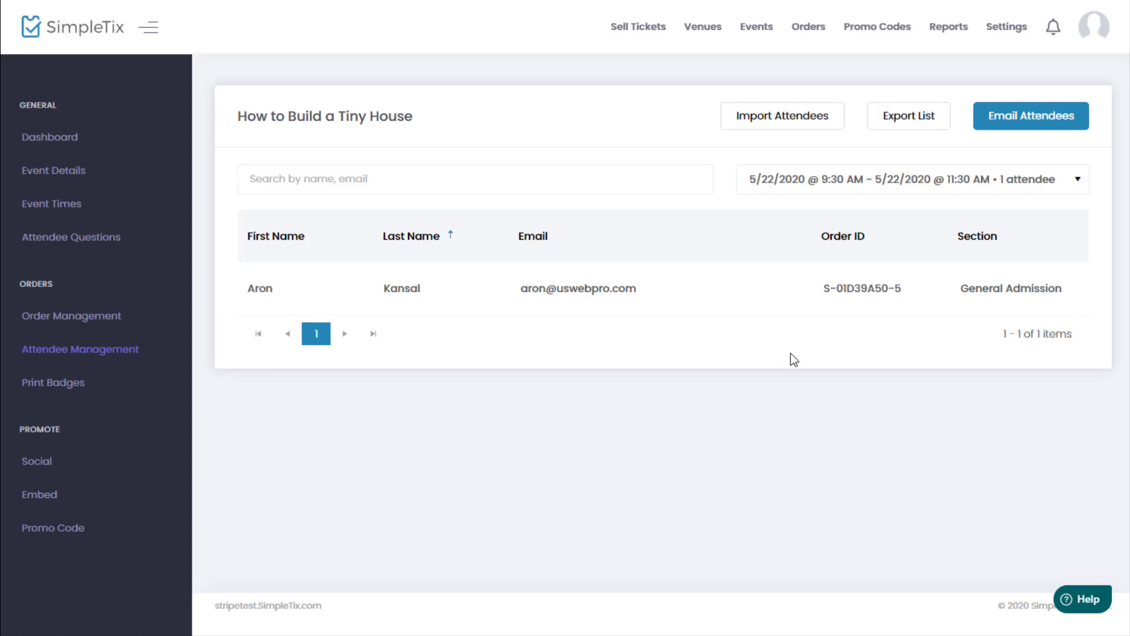
click(1003, 122)
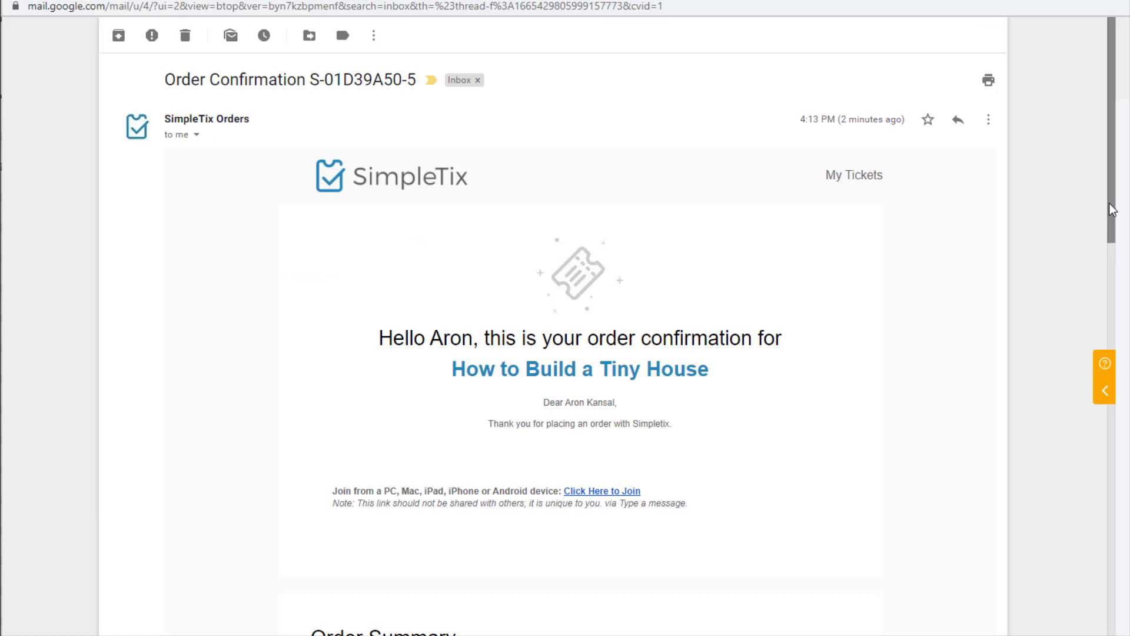
Scroll the order confirmation email to review the $12.19 total and the May 22, 2020 event time
drag(1112, 209, 1070, 450)
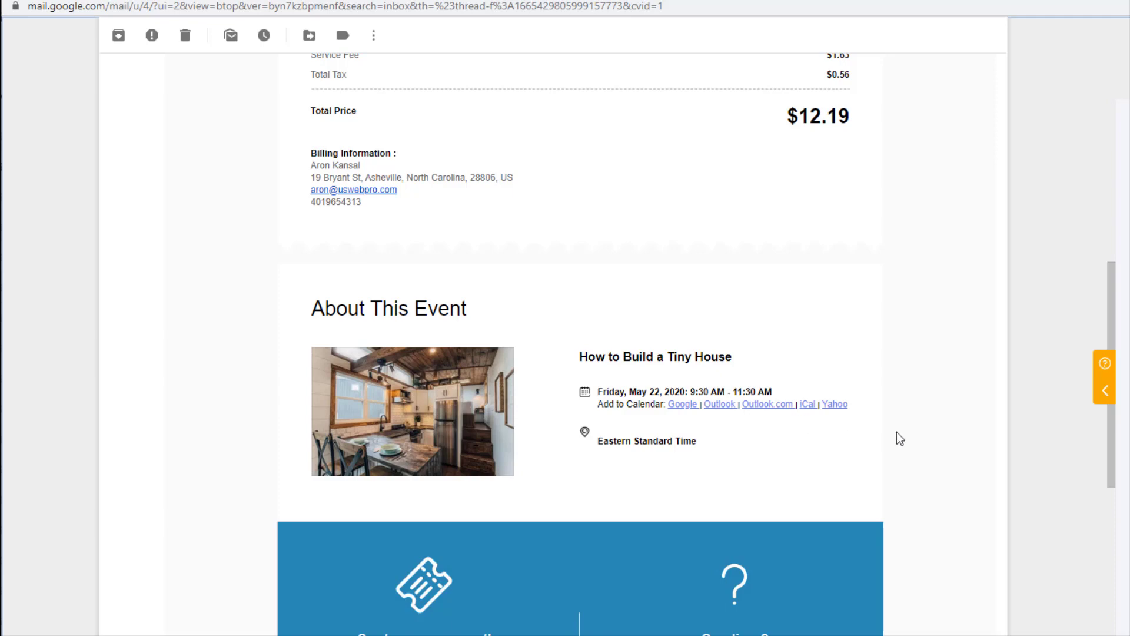
drag(1116, 460, 1117, 280)
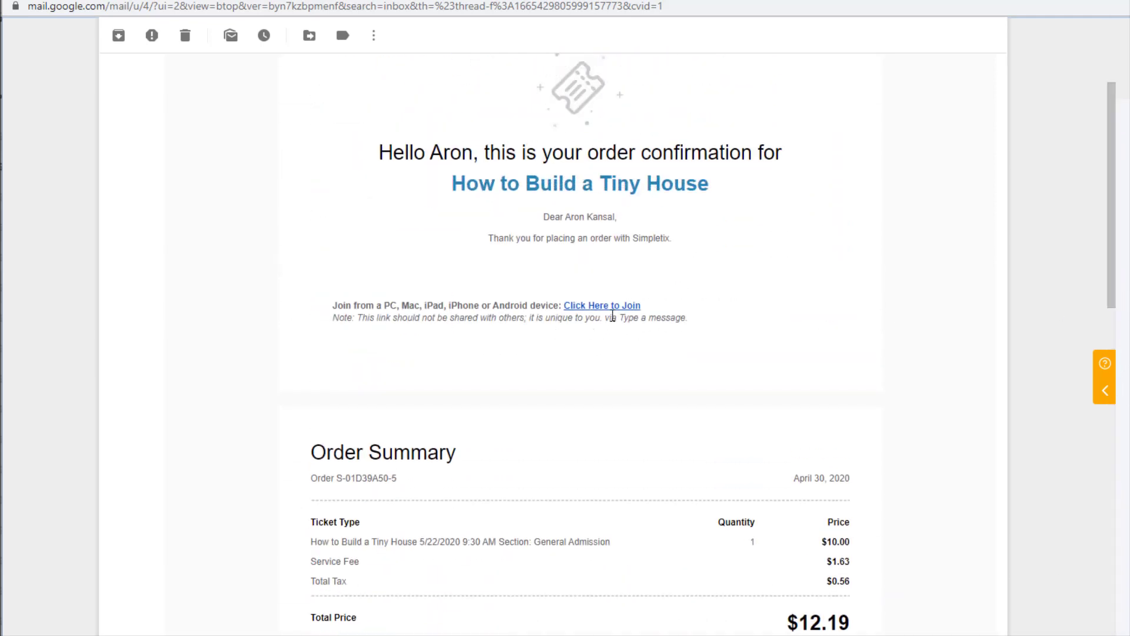